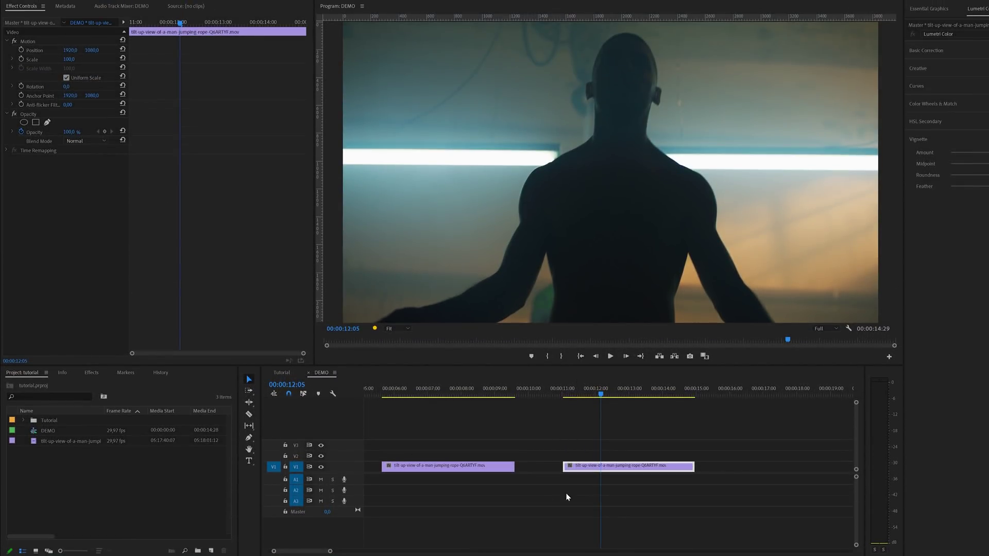
# Step: Extend the first jump-rope clip's right edge to meet the second clip, then preview the joined cut
pyautogui.moveTo(605, 398); pyautogui.dragTo(462, 422)
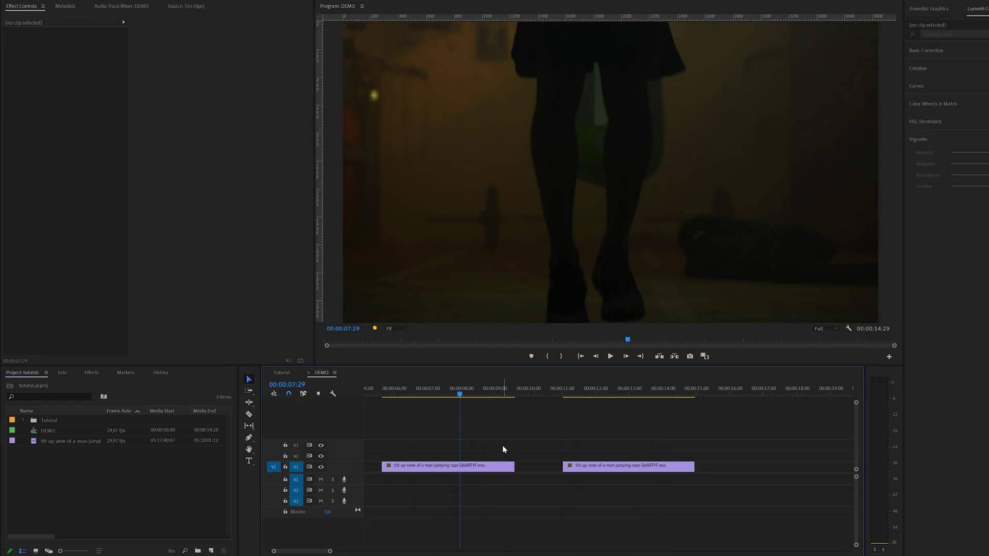
pyautogui.moveTo(514, 466); pyautogui.dragTo(546, 470)
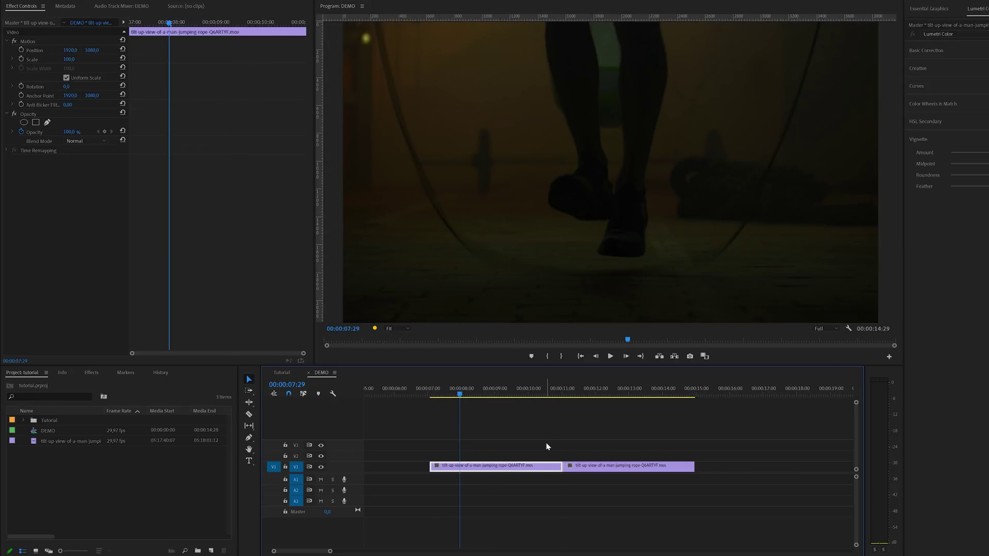
pyautogui.moveTo(552, 392)
pyautogui.mouseDown()
pyautogui.moveTo(574, 400)
pyautogui.moveTo(549, 408)
pyautogui.mouseUp()
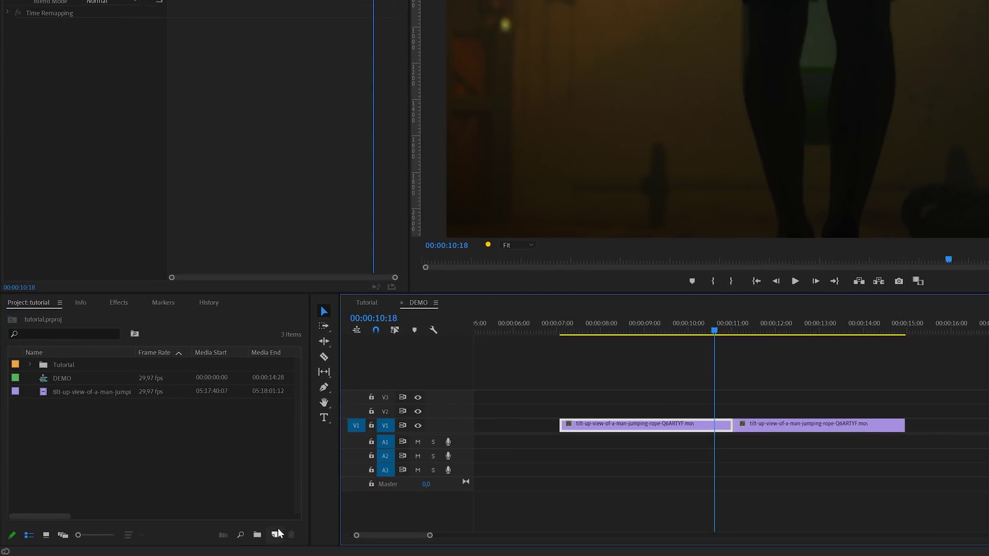
# Step: Create a 3840x2160 Adjustment Layer and lay it on V2 across the cut
pyautogui.click(211, 550)
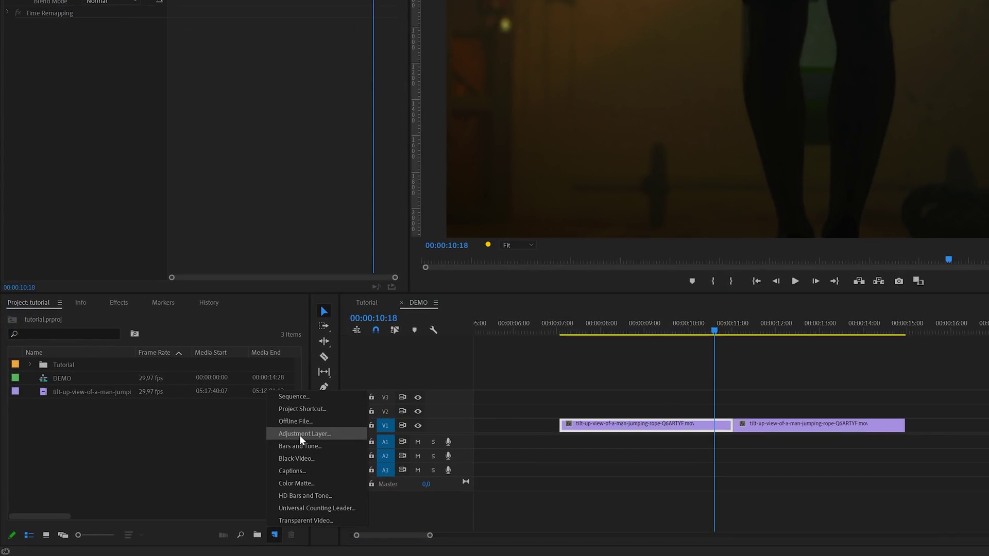
pyautogui.click(321, 434)
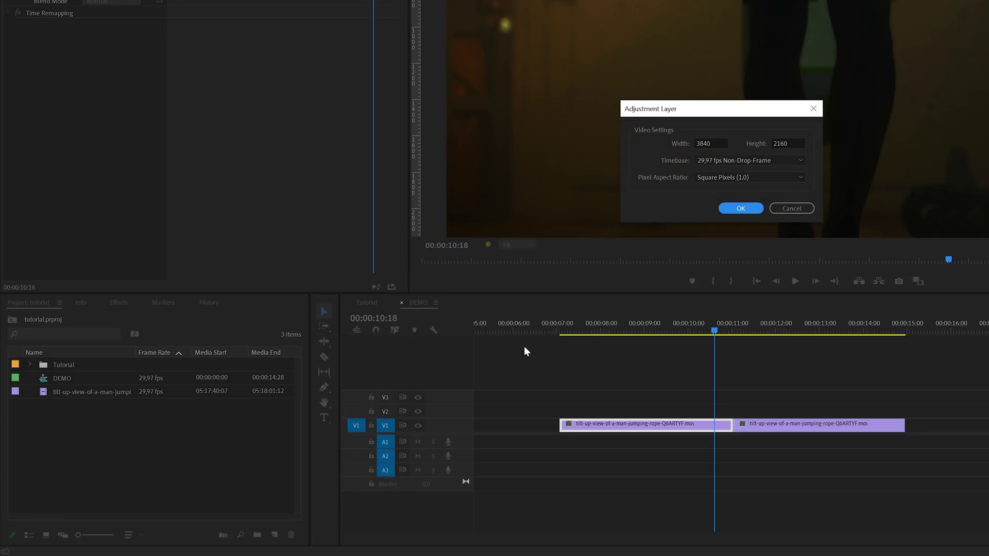
pyautogui.click(740, 209)
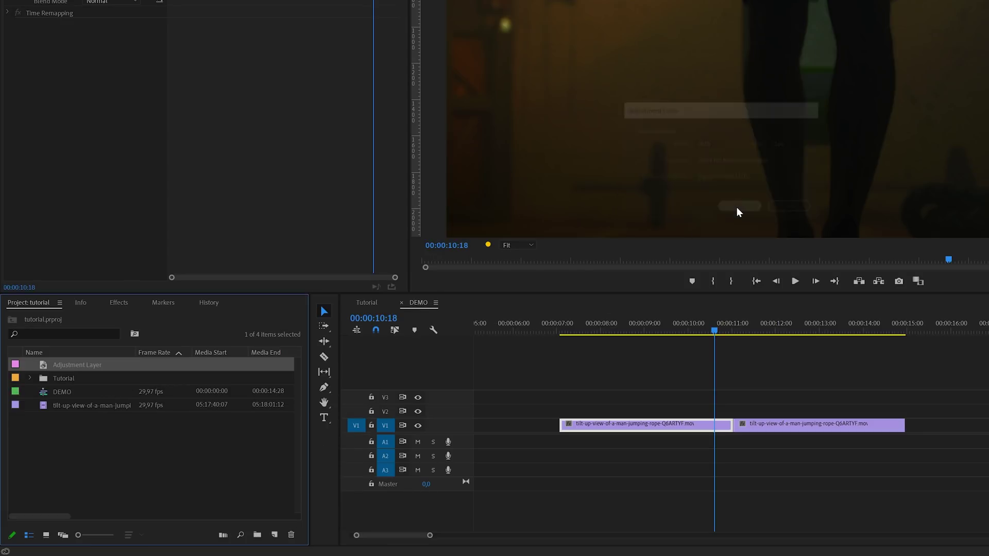
pyautogui.moveTo(77, 364); pyautogui.dragTo(636, 411)
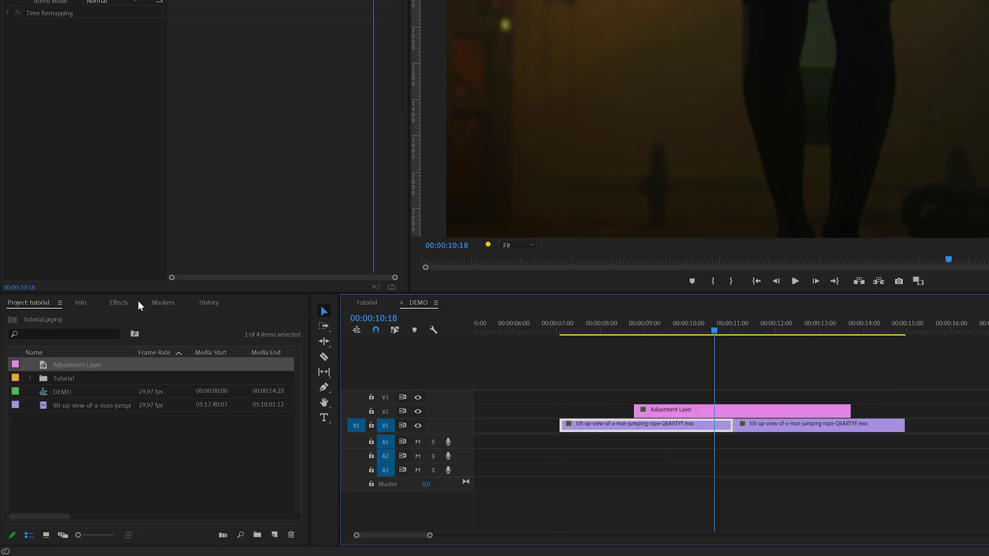
# Step: Search 'inve' in Effects and apply the Invert effect to the adjustment layer
pyautogui.click(123, 305)
pyautogui.click(101, 315)
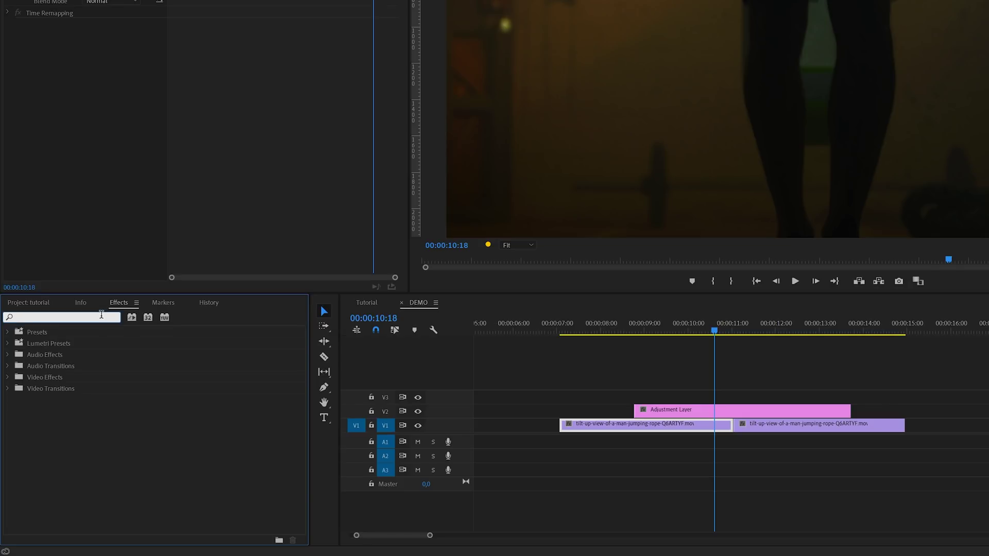
pyautogui.write('invert')
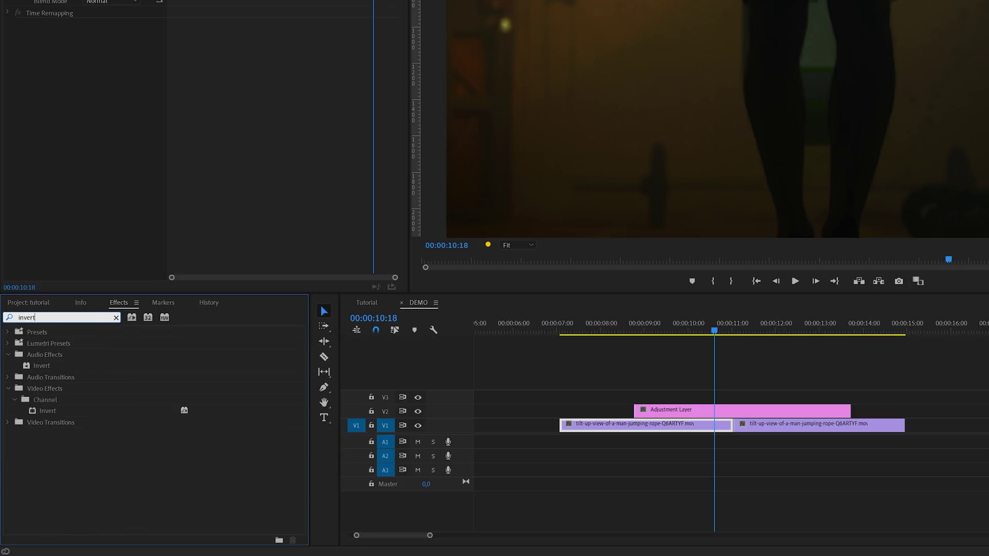
pyautogui.click(44, 410)
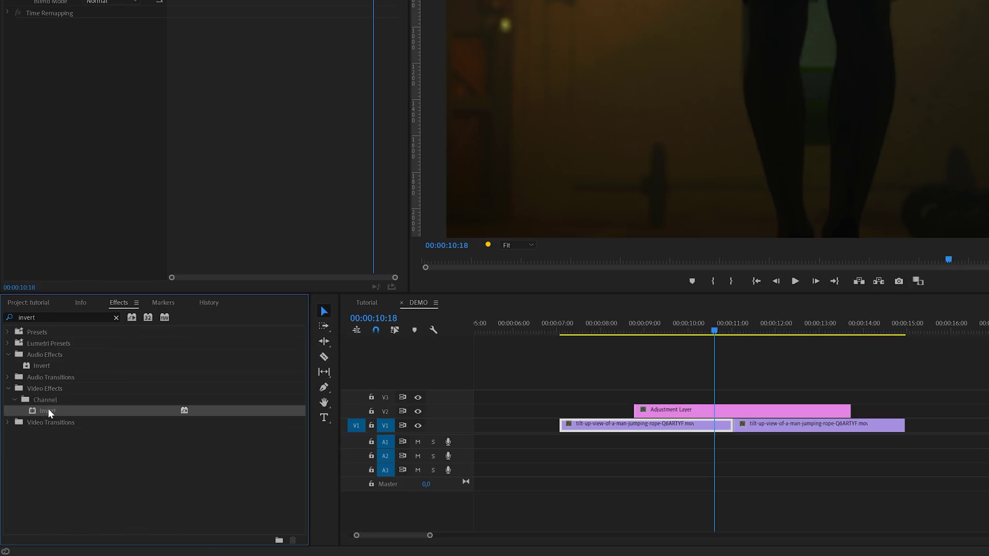
pyautogui.moveTo(47, 414); pyautogui.dragTo(706, 414)
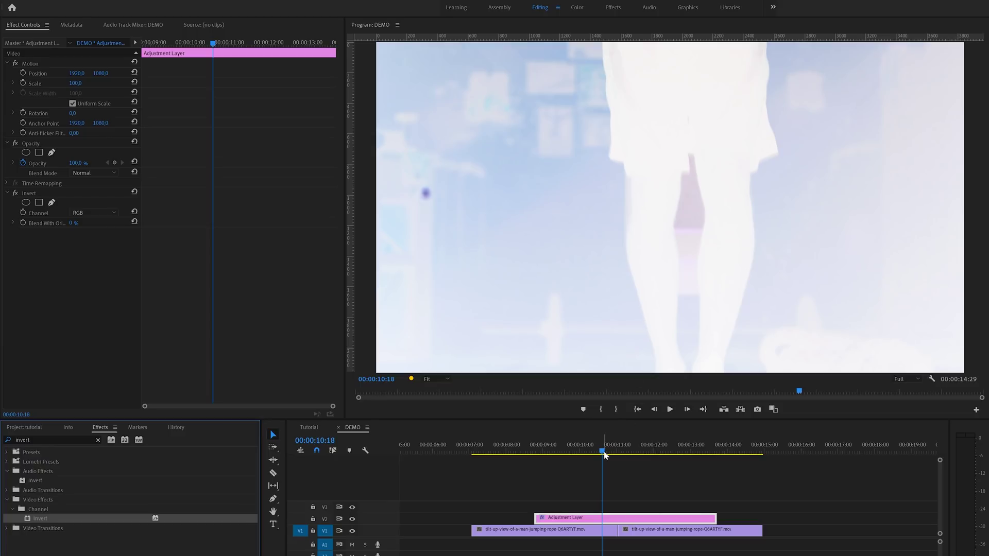
pyautogui.moveTo(605, 455); pyautogui.dragTo(648, 464)
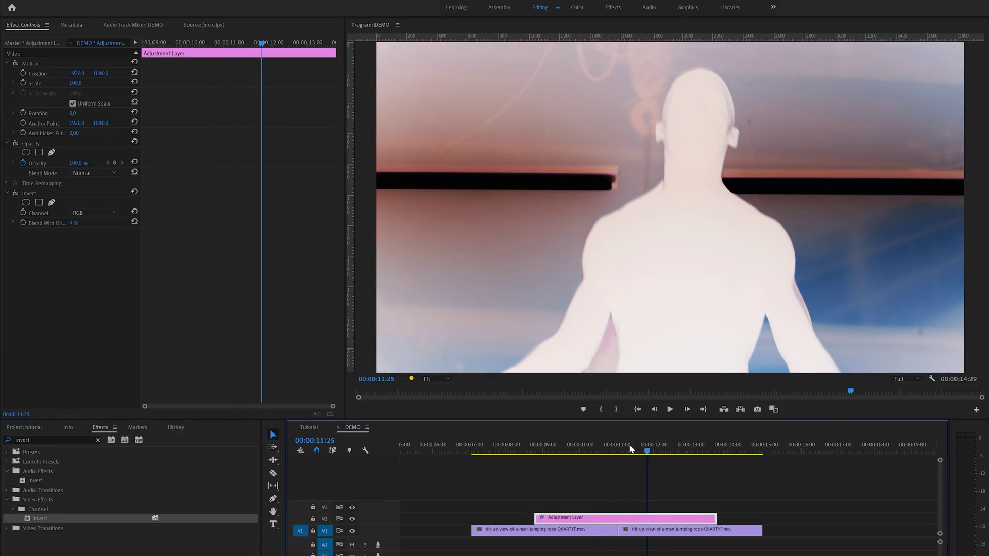
# Step: Try the Green and YIQ invert channels, then settle on RGB with 0% blend
pyautogui.click(101, 213)
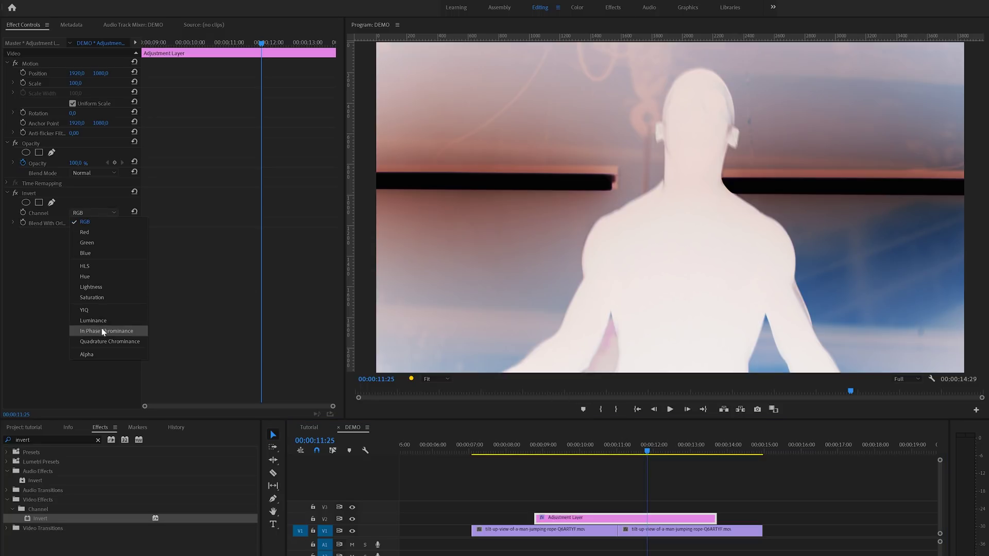
pyautogui.click(101, 244)
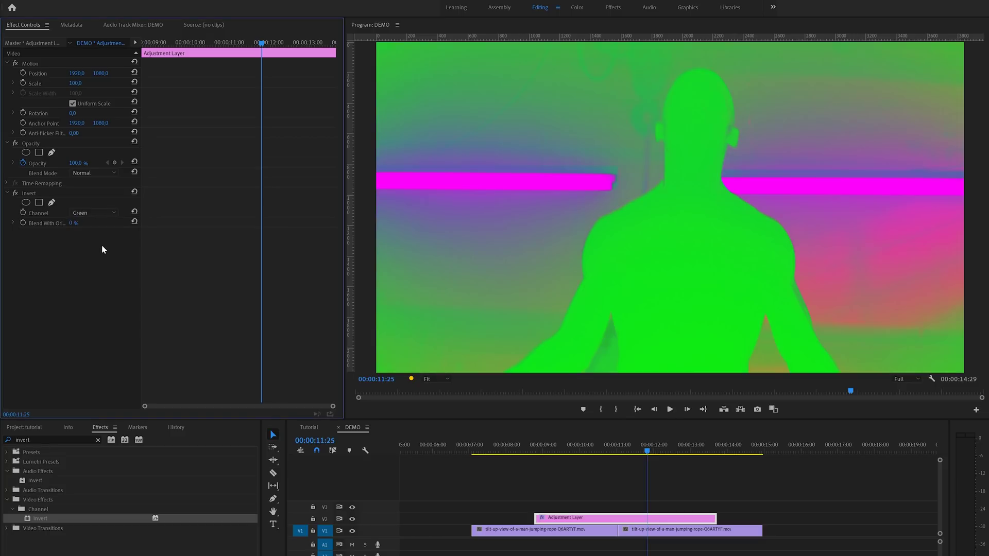
pyautogui.click(102, 213)
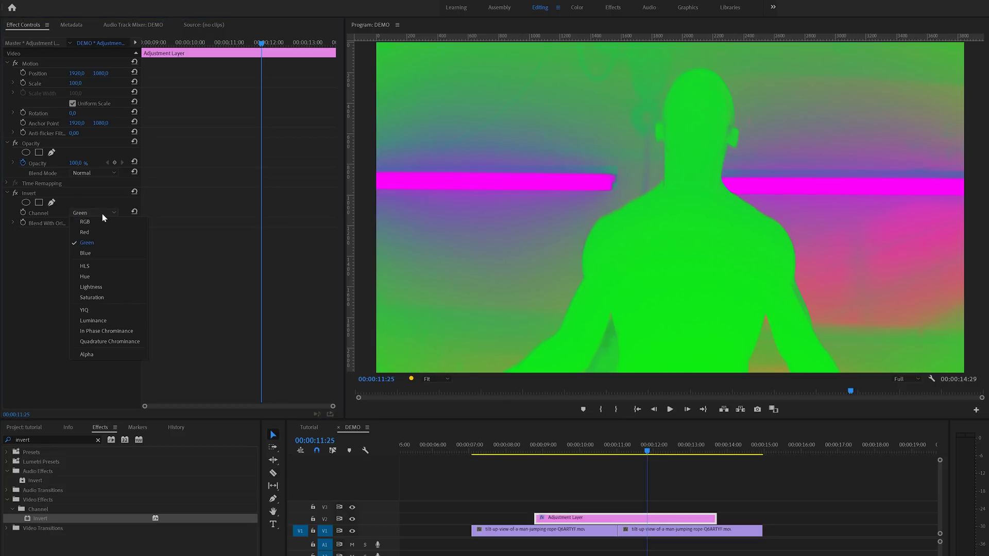
pyautogui.click(113, 311)
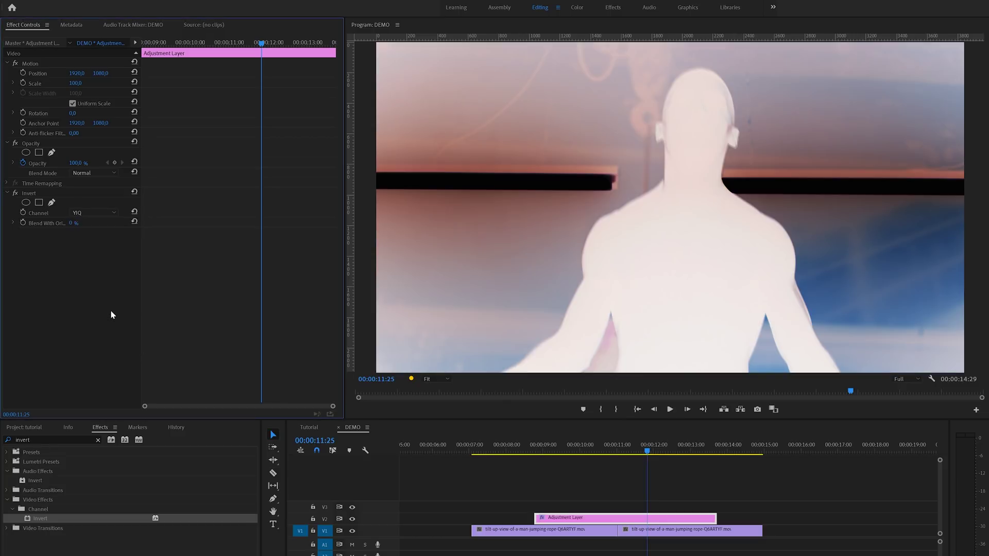
pyautogui.click(103, 212)
pyautogui.click(100, 222)
pyautogui.moveTo(72, 223)
pyautogui.mouseDown()
pyautogui.moveTo(118, 223)
pyautogui.moveTo(73, 223)
pyautogui.mouseUp()
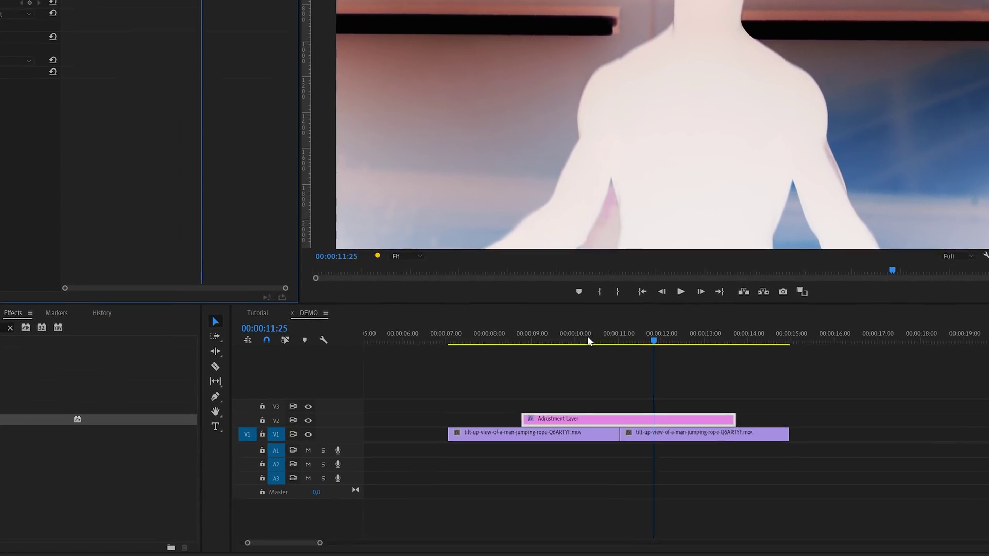
# Step: Razor the adjustment layer at 00:00:11:06 and 00:00:10:26
pyautogui.moveTo(596, 444); pyautogui.dragTo(612, 444)
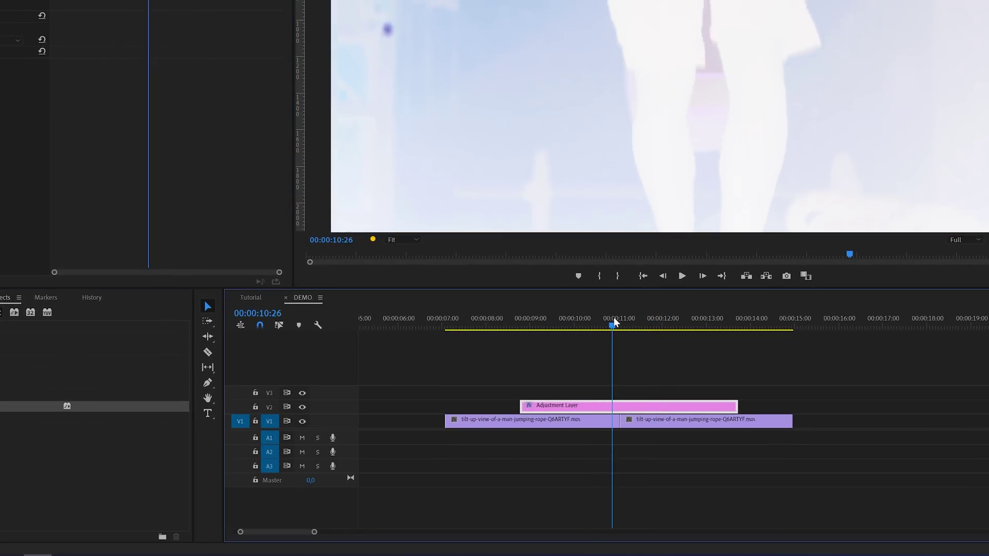
pyautogui.moveTo(614, 322); pyautogui.dragTo(621, 323)
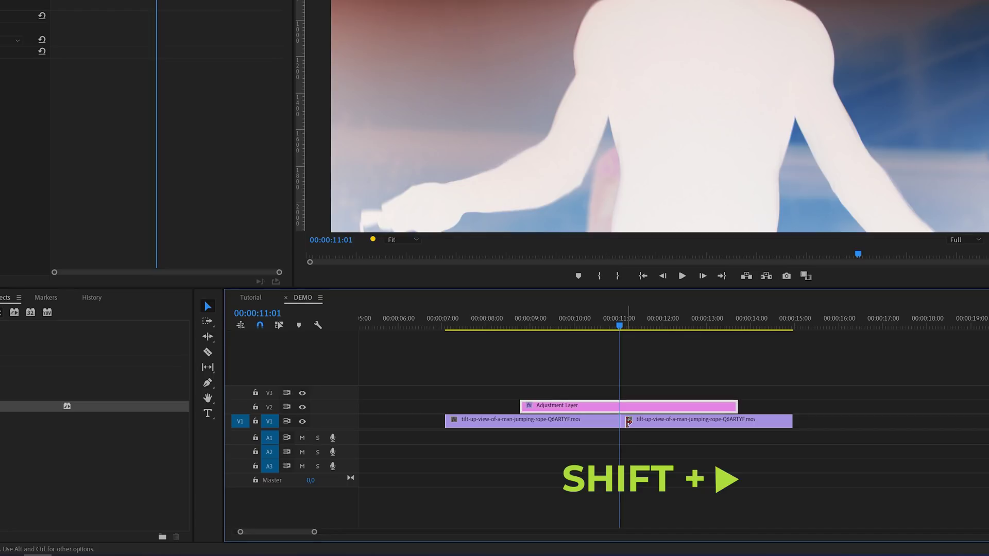
pyautogui.hotkey('shift', 'Right')
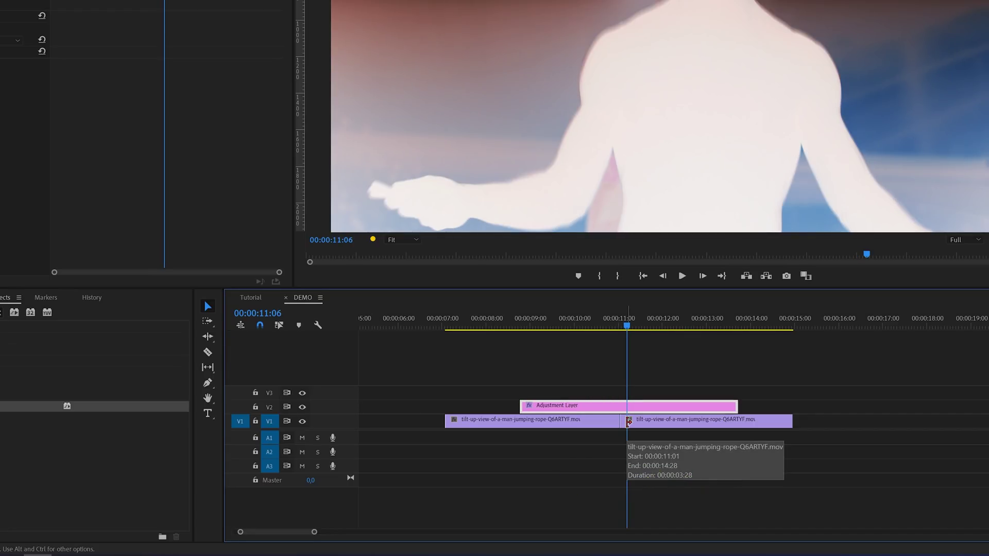
pyautogui.press('c')
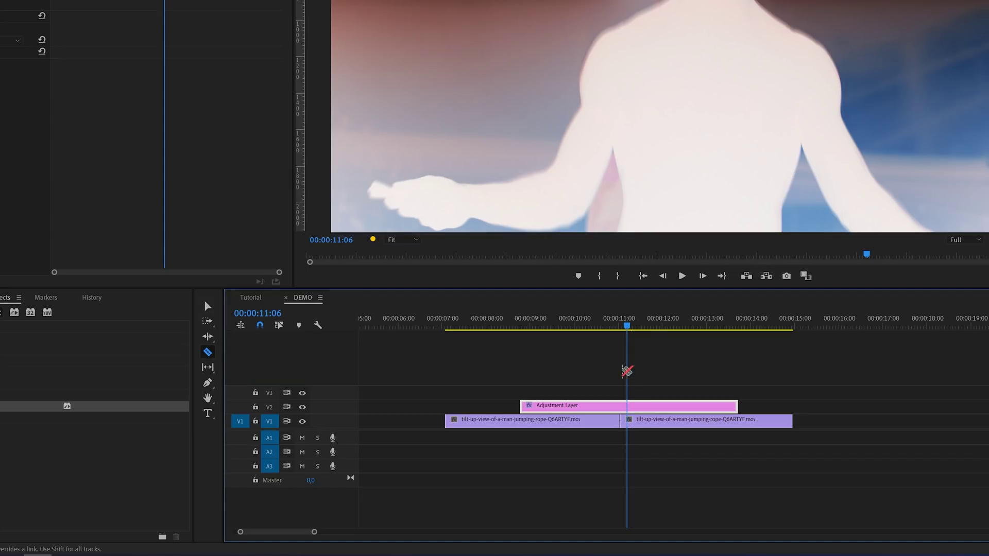
pyautogui.click(629, 406)
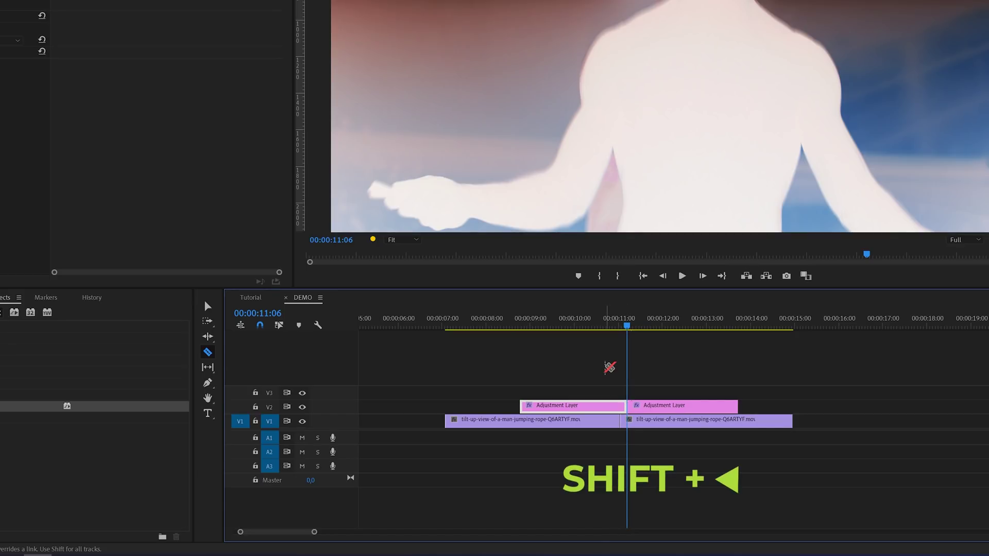
pyautogui.hotkey('shift', 'Left')
pyautogui.hotkey('shift', 'Left')
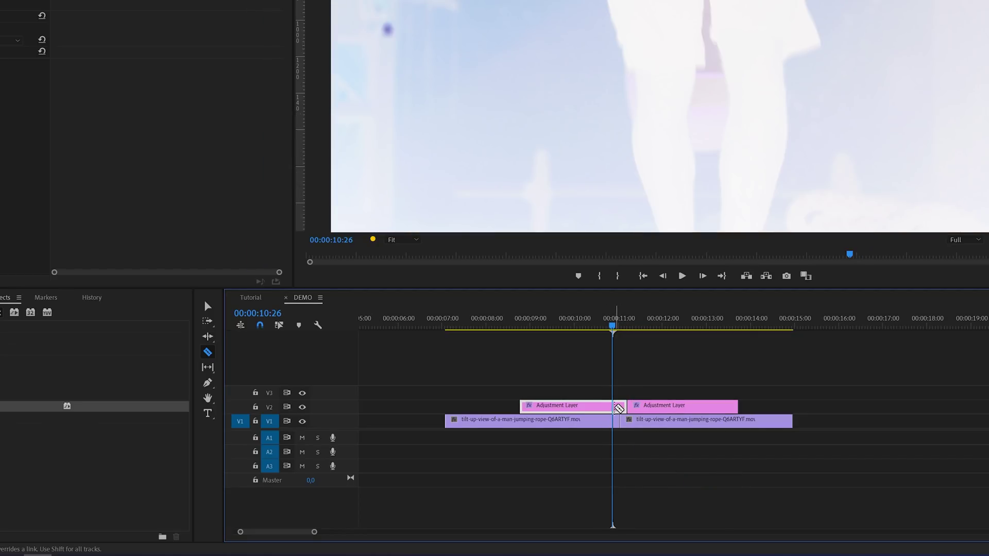
pyautogui.click(613, 406)
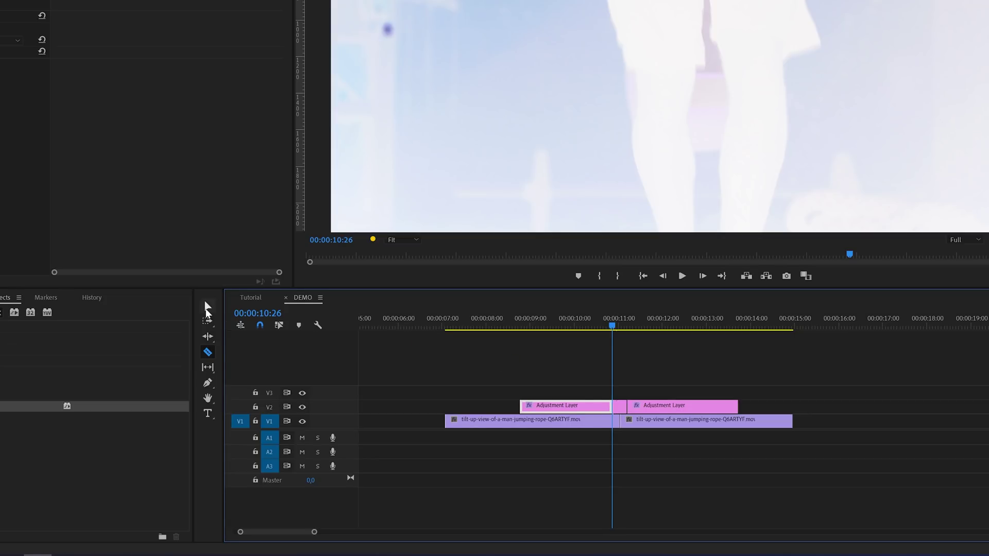
# Step: Delete the adjustment layer pieces outside 10:26–11:06, leaving a short flash
pyautogui.press('v')
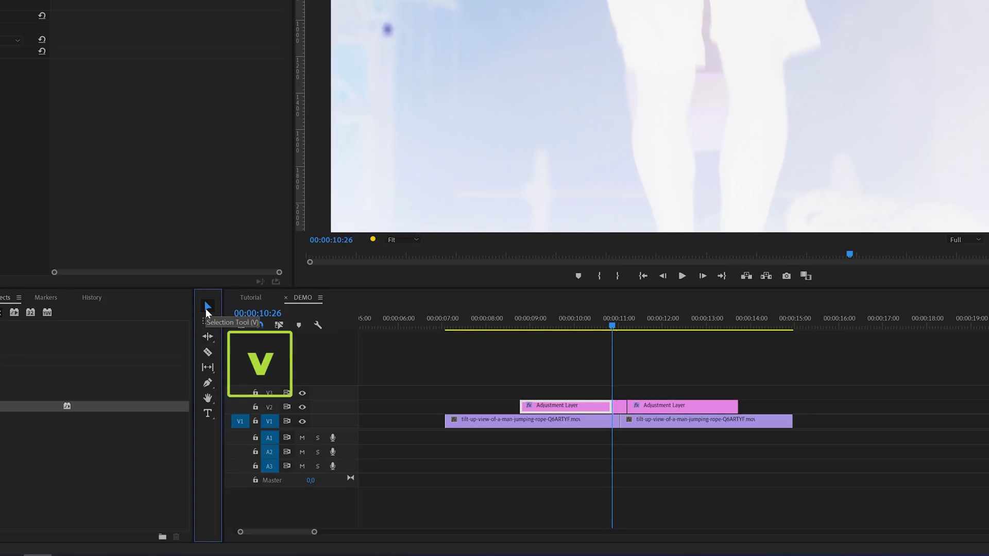
pyautogui.click(550, 404)
pyautogui.press('Delete')
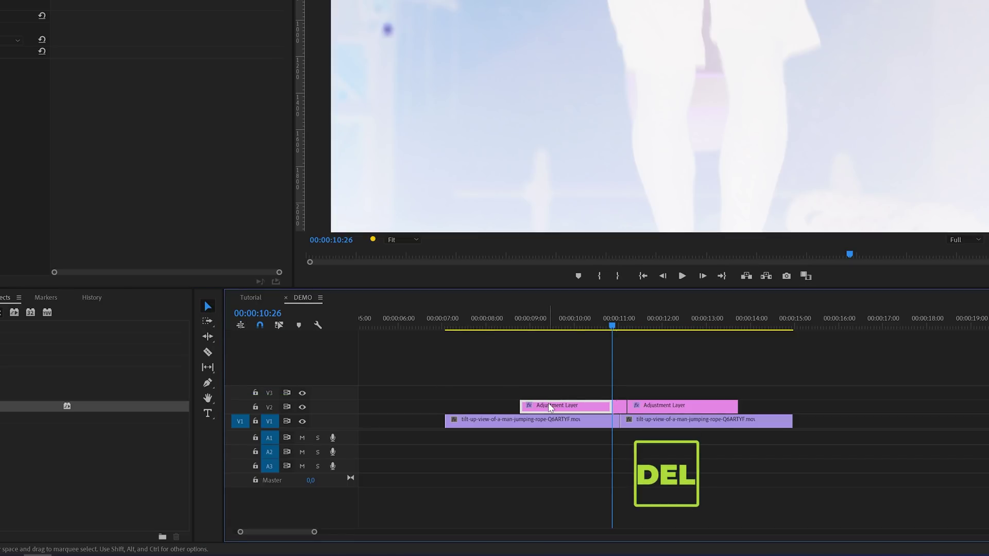
pyautogui.click(652, 407)
pyautogui.press('Delete')
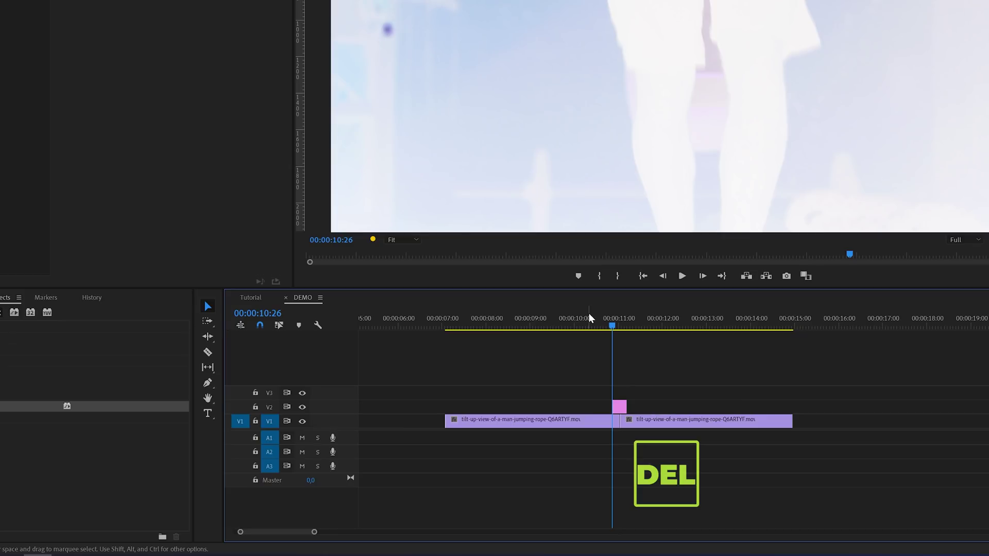
pyautogui.click(595, 322)
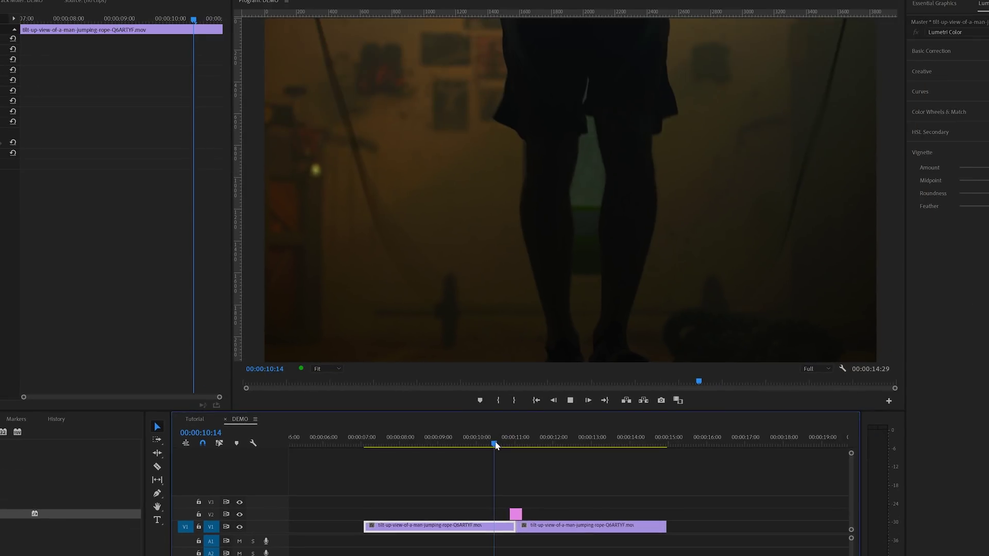
pyautogui.press('Right')
pyautogui.press('Right')
pyautogui.press('Right')
pyautogui.press('Right')
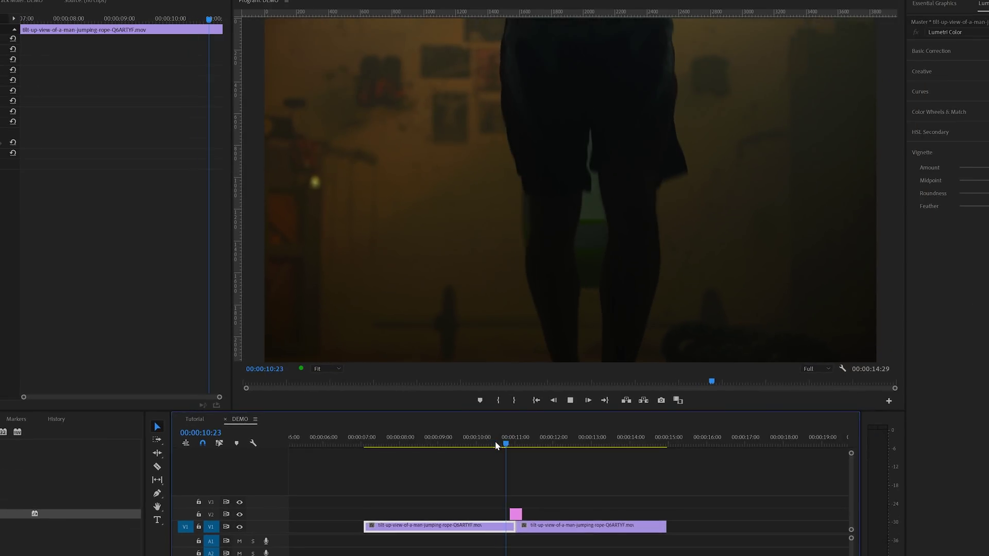
pyautogui.press('Right')
pyautogui.press('Right')
pyautogui.press('Right')
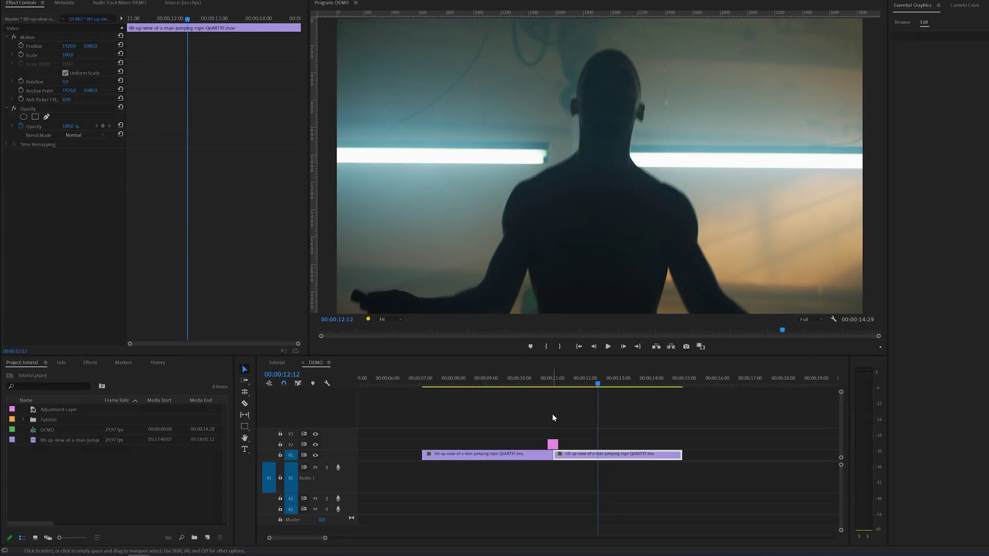
pyautogui.click(557, 381)
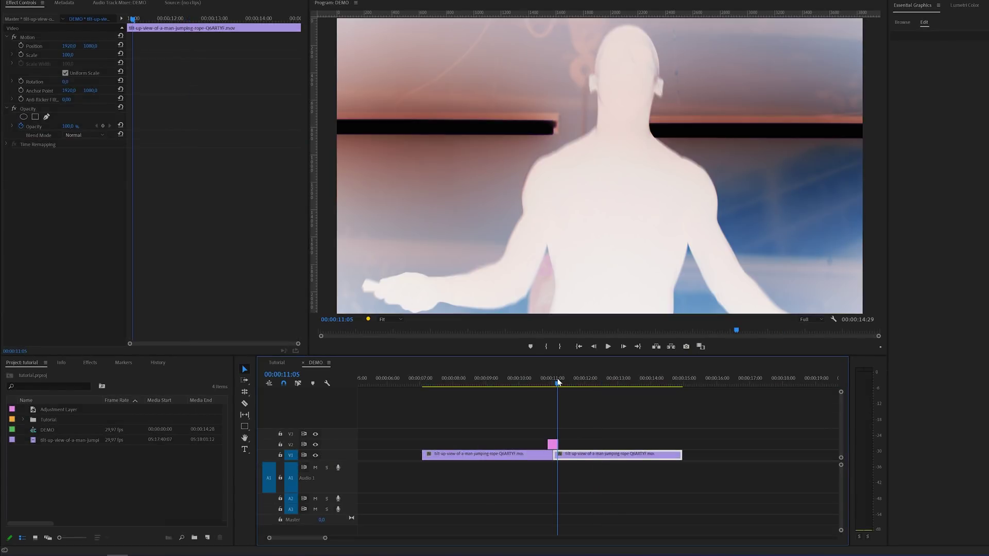
# Step: Apply the Extract effect to the pink V2 adjustment layer and preview the silhouette around 11:04
pyautogui.click(93, 364)
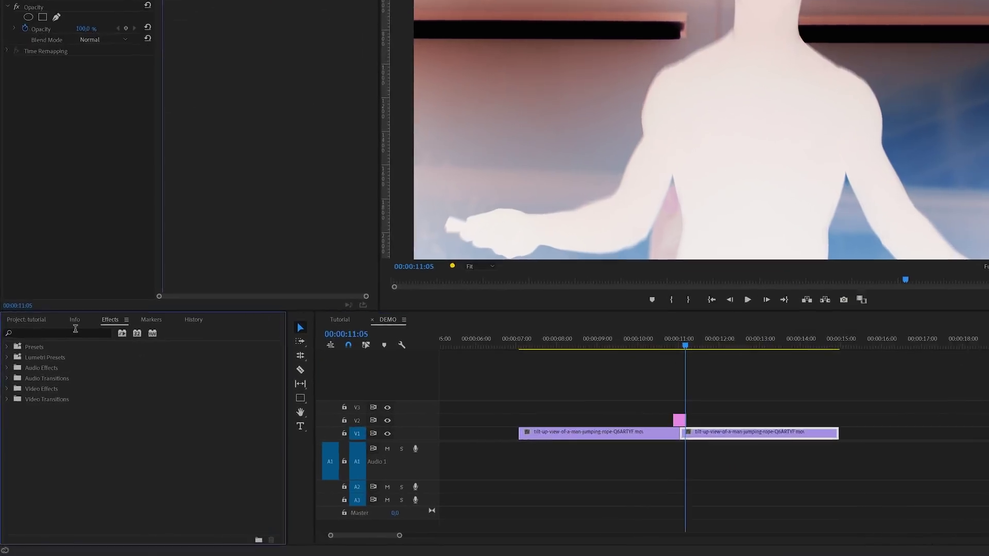
pyautogui.write('extra')
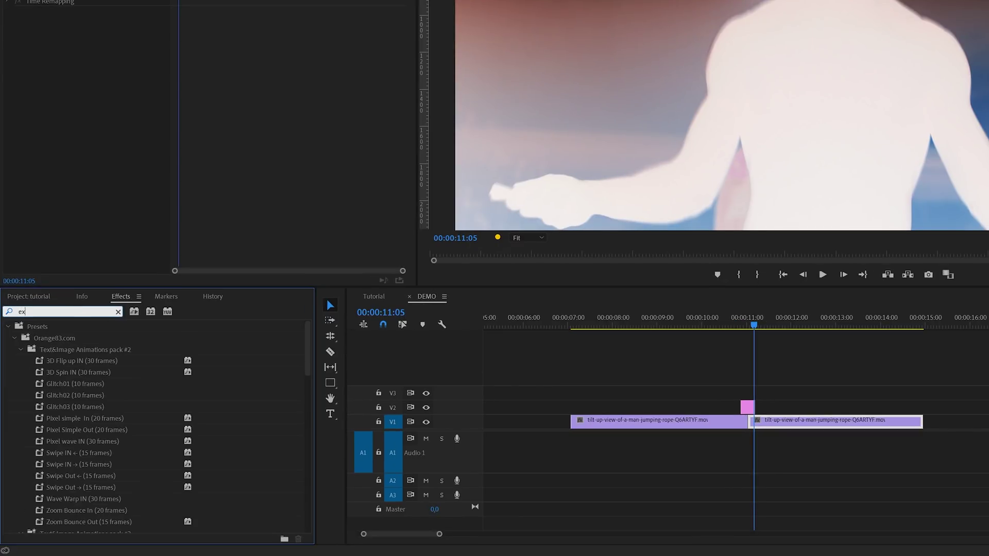
pyautogui.click(56, 396)
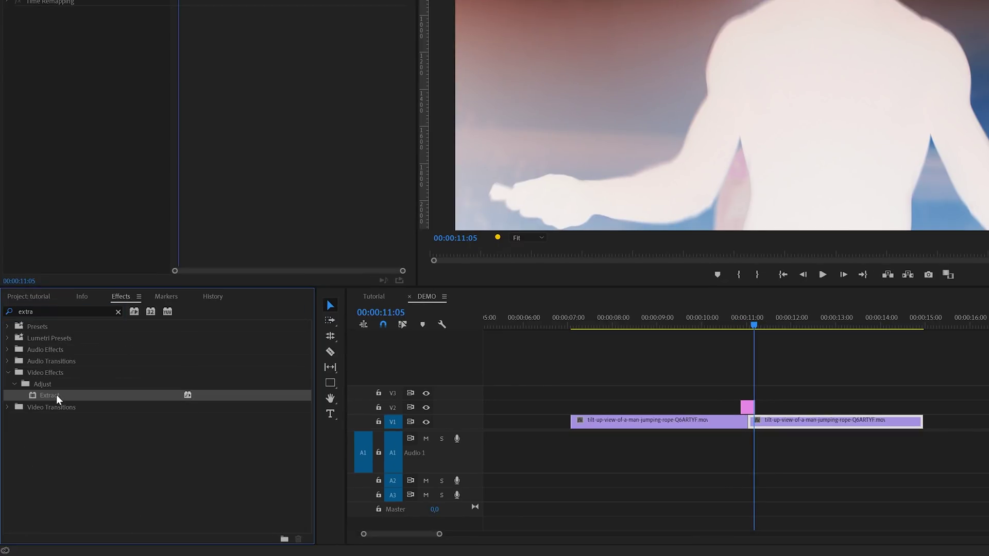
pyautogui.moveTo(56, 399); pyautogui.dragTo(749, 408)
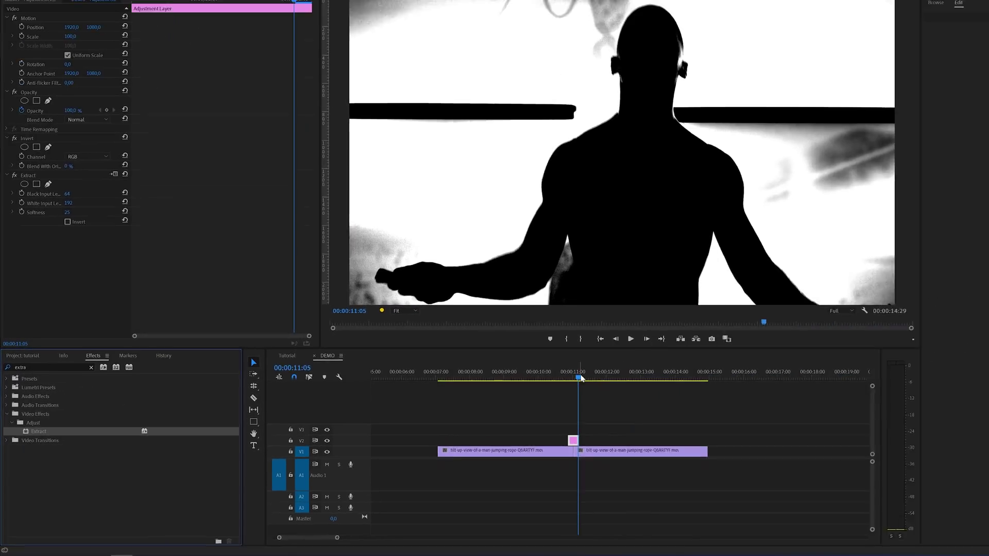
pyautogui.click(749, 326)
pyautogui.moveTo(554, 386); pyautogui.dragTo(556, 388)
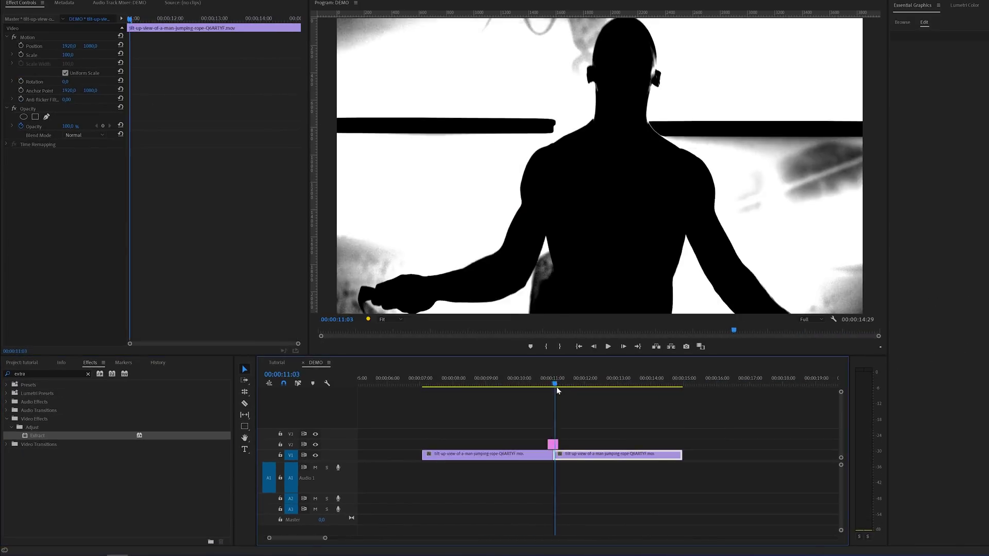
pyautogui.click(553, 444)
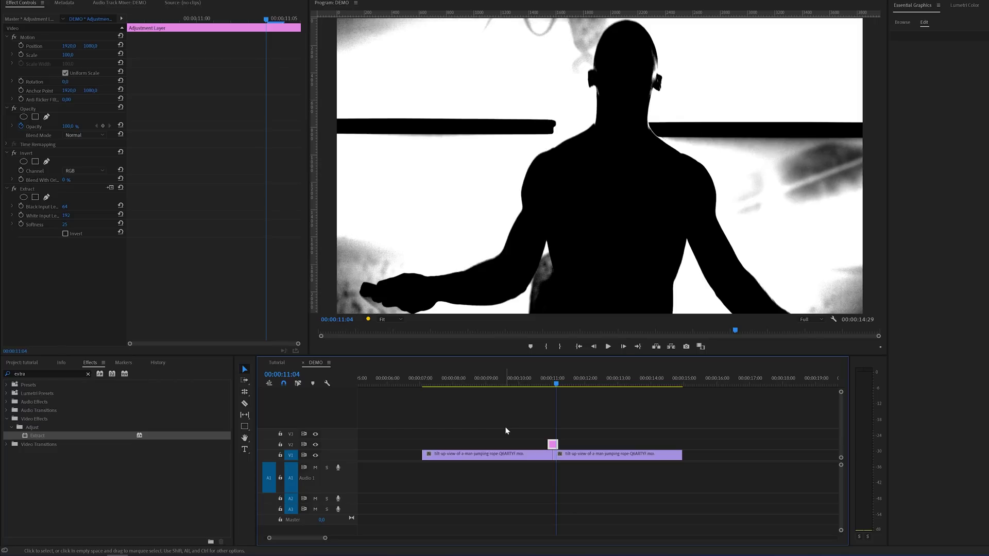
# Step: Disable Extract and trim the adjustment layer to run from 00:00:10:21 to 00:00:11:10
pyautogui.click(29, 189)
pyautogui.click(15, 189)
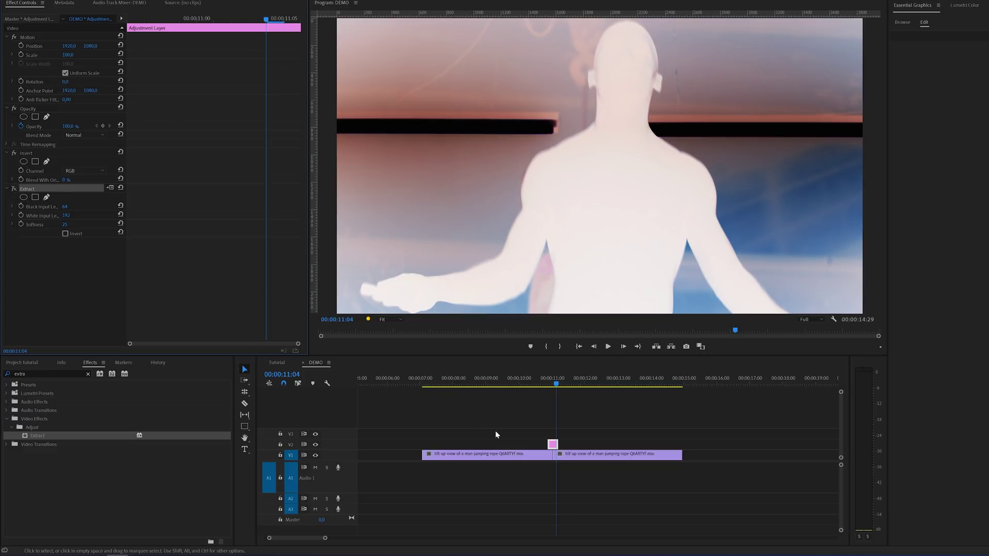
pyautogui.press('=')
pyautogui.press('=')
pyautogui.press('=')
pyautogui.press('=')
pyautogui.press('=')
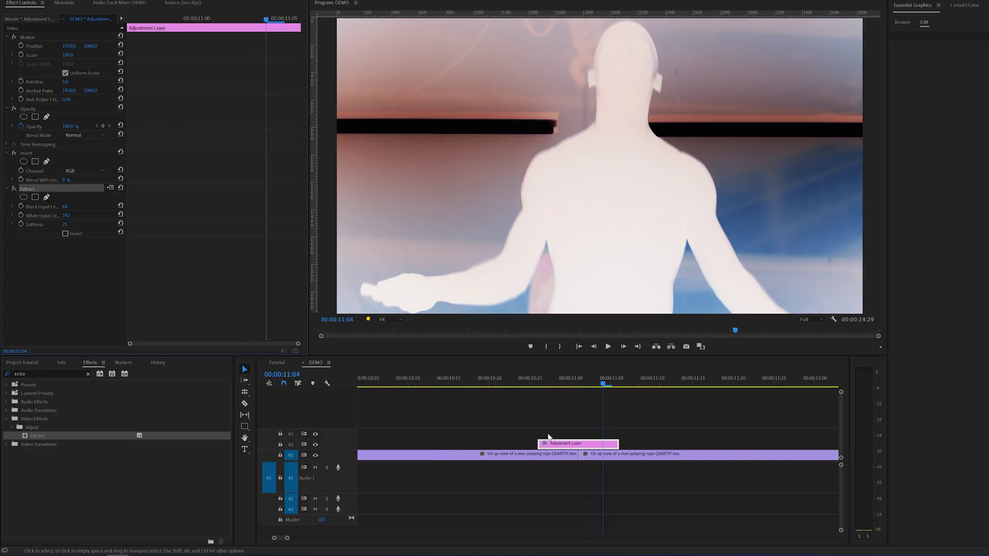
pyautogui.click(581, 384)
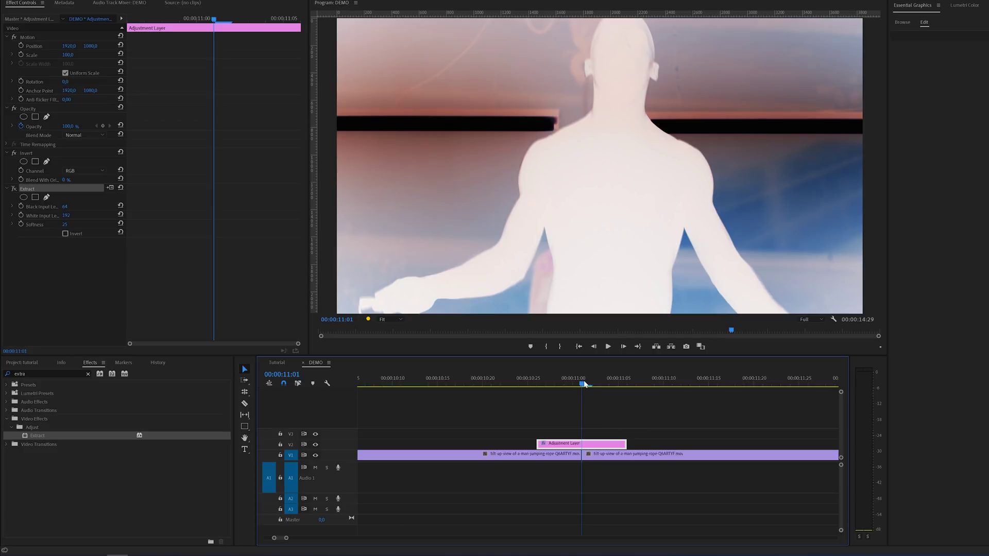
pyautogui.press('space')
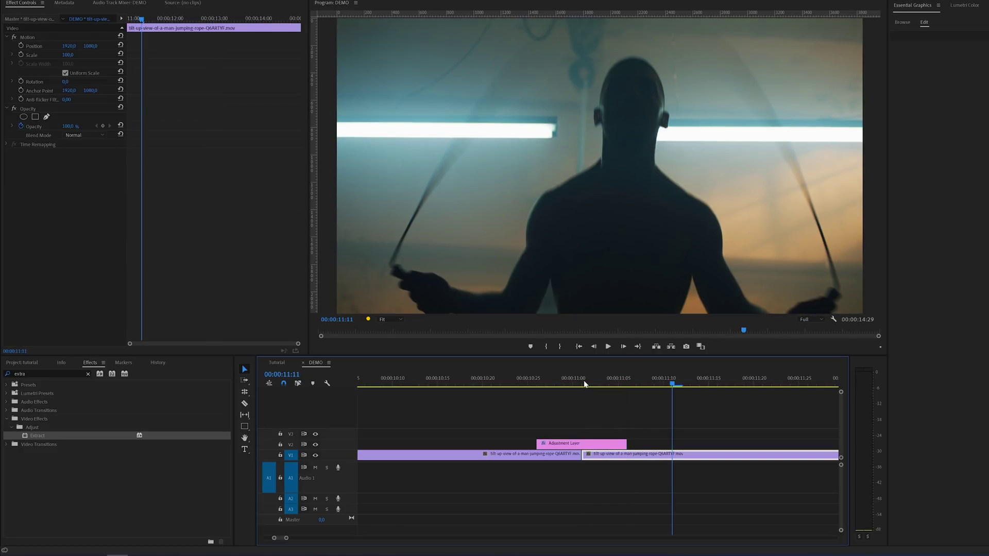
pyautogui.moveTo(626, 444); pyautogui.dragTo(669, 446)
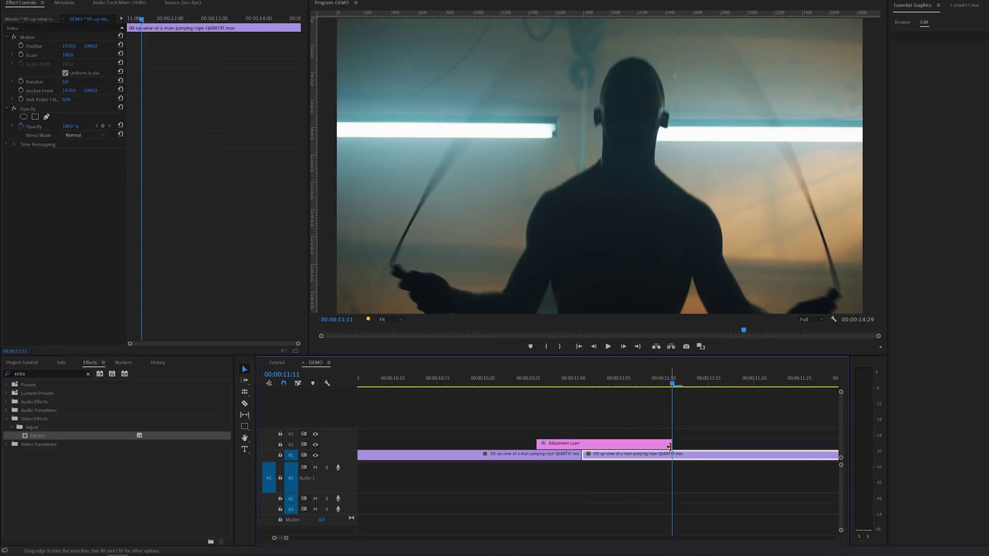
pyautogui.press('j')
pyautogui.press('k')
pyautogui.moveTo(537, 444); pyautogui.dragTo(496, 447)
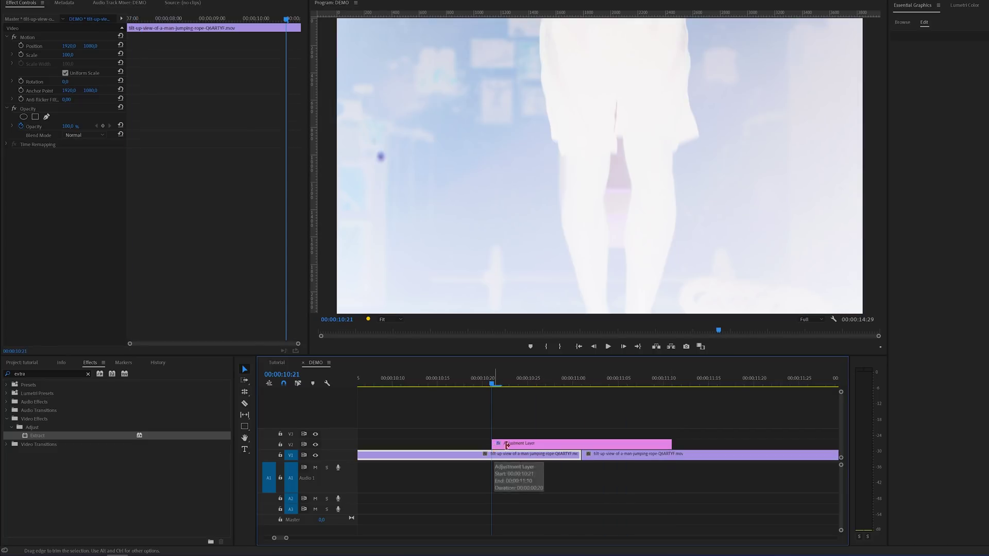
# Step: At 10% monitor zoom, pen-draw a closed four-point opacity mask left of the frame
pyautogui.click(514, 448)
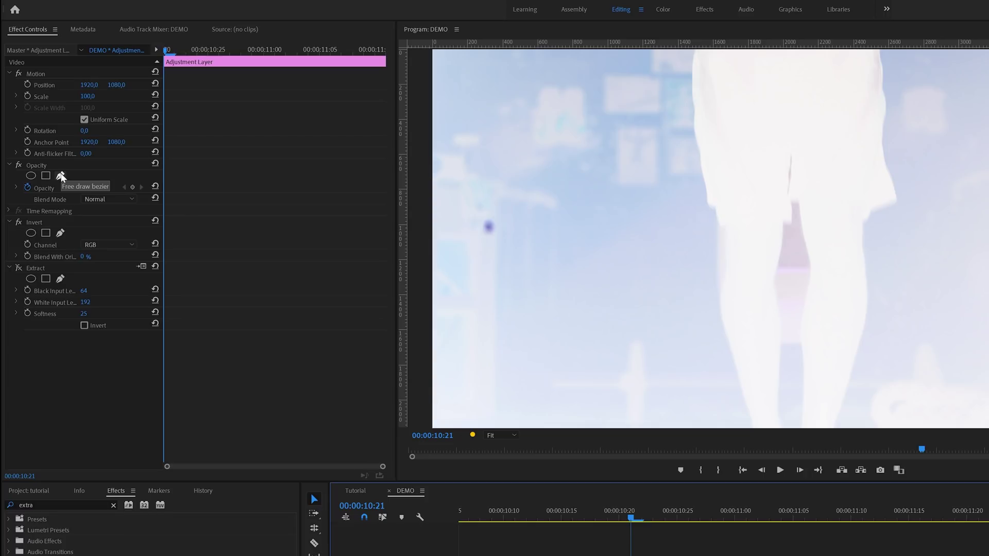
pyautogui.click(61, 177)
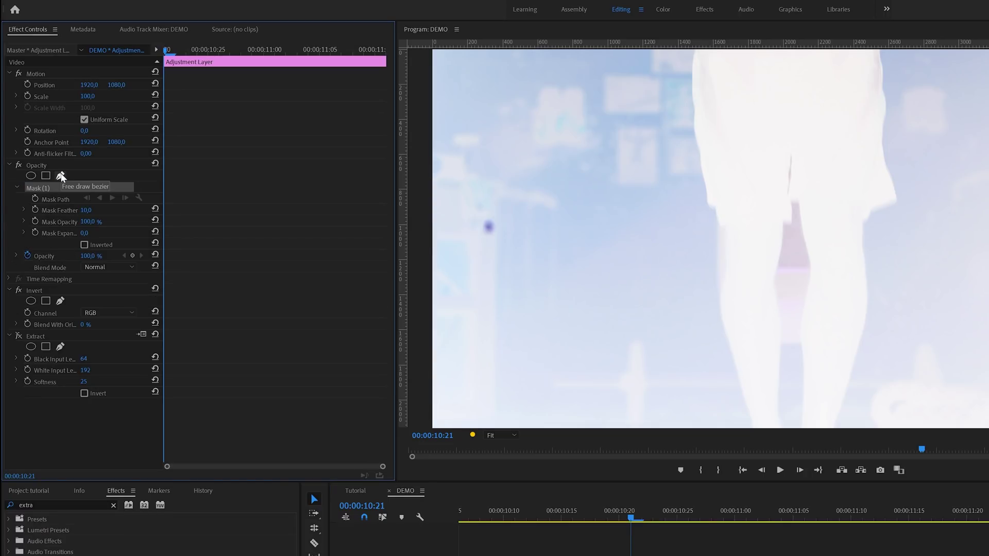
pyautogui.click(500, 435)
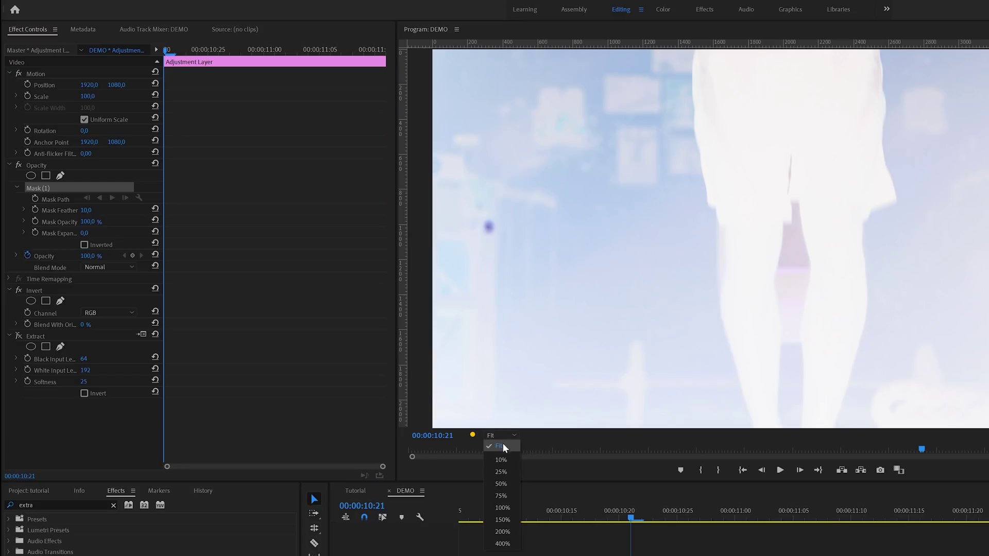
pyautogui.click(507, 460)
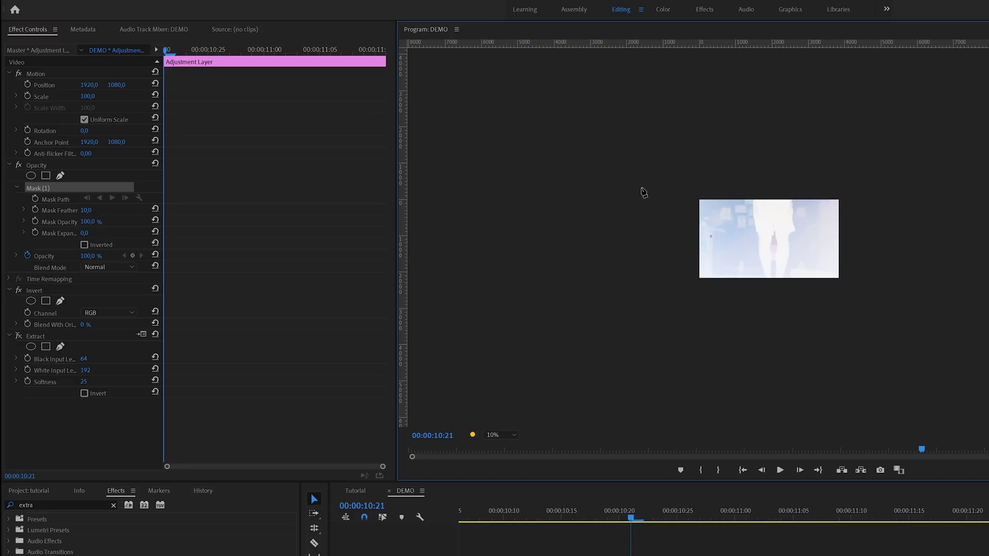
pyautogui.click(671, 189)
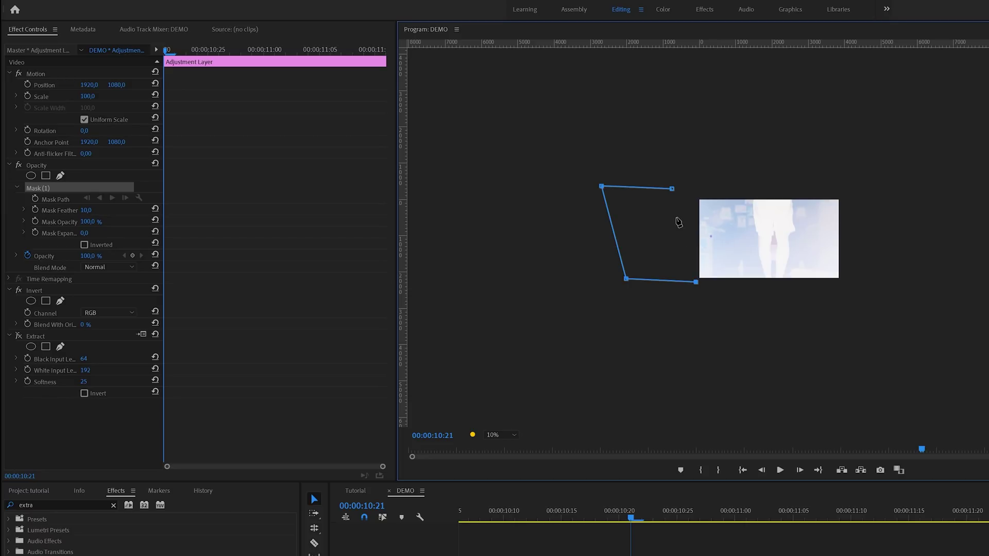
pyautogui.click(672, 189)
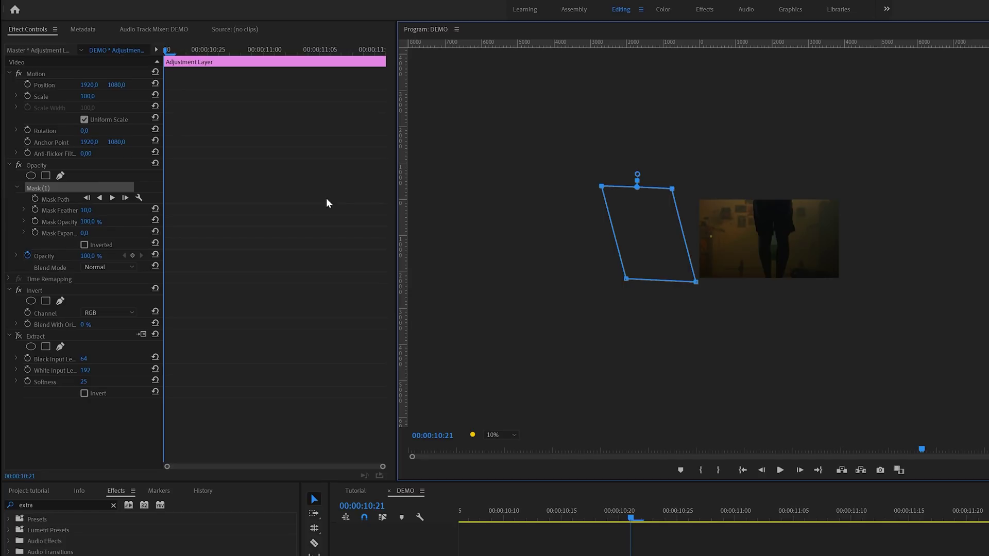
# Step: Keyframe Mask Path at the layer start, then at 11:10 slide the mask right across the frame
pyautogui.click(35, 198)
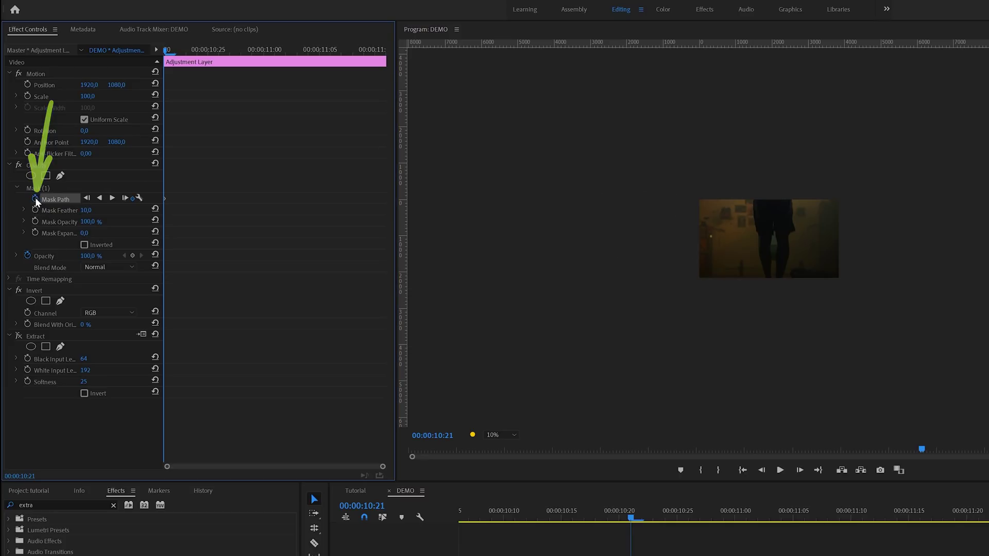
pyautogui.moveTo(165, 197); pyautogui.dragTo(173, 199)
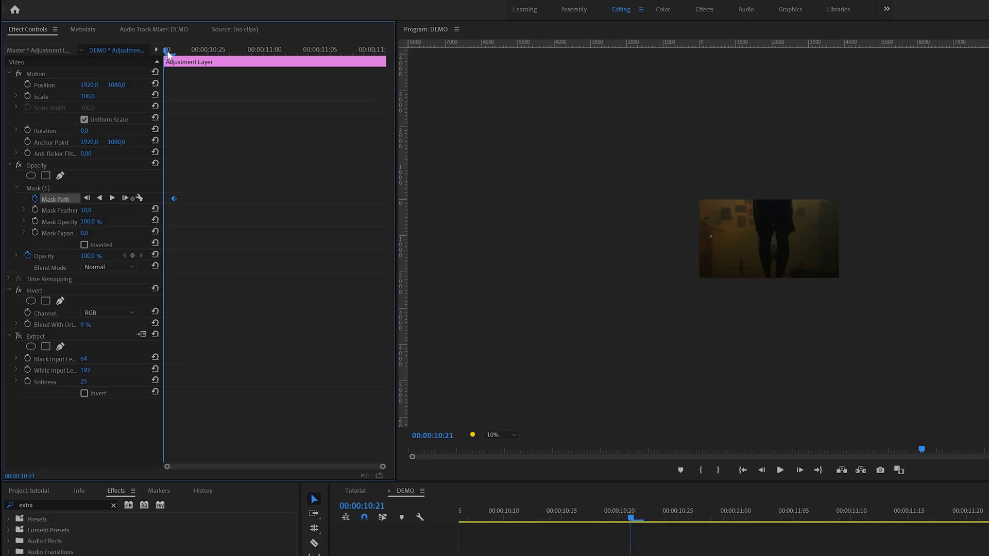
pyautogui.moveTo(167, 49); pyautogui.dragTo(375, 92)
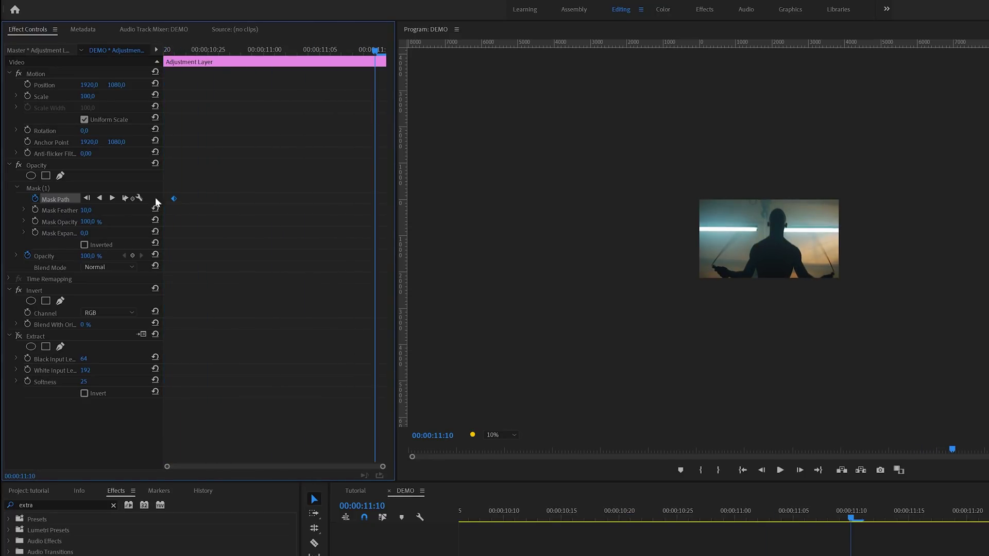
pyautogui.click(40, 190)
pyautogui.moveTo(651, 230); pyautogui.dragTo(892, 236)
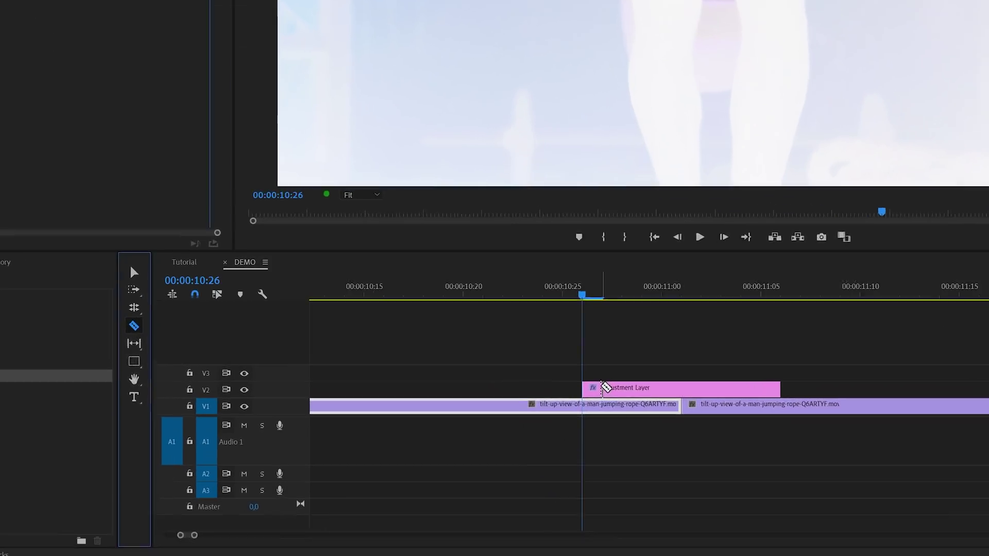
# Step: Razor the V2 adjustment layer into one-frame slices across the cut
pyautogui.click(600, 474)
pyautogui.click(614, 474)
pyautogui.click(628, 474)
pyautogui.click(663, 372)
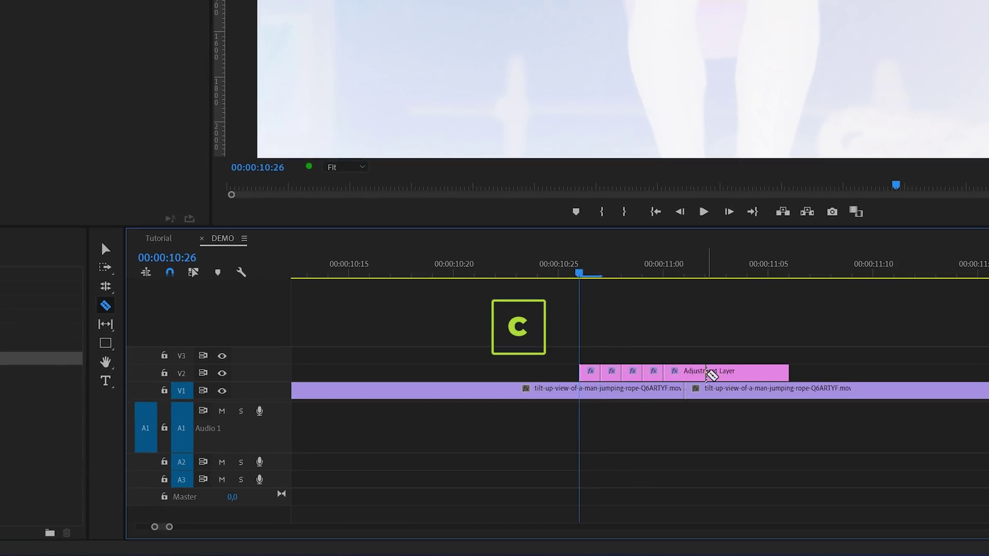
pyautogui.click(684, 372)
pyautogui.click(705, 372)
pyautogui.click(726, 371)
pyautogui.click(747, 372)
pyautogui.click(768, 372)
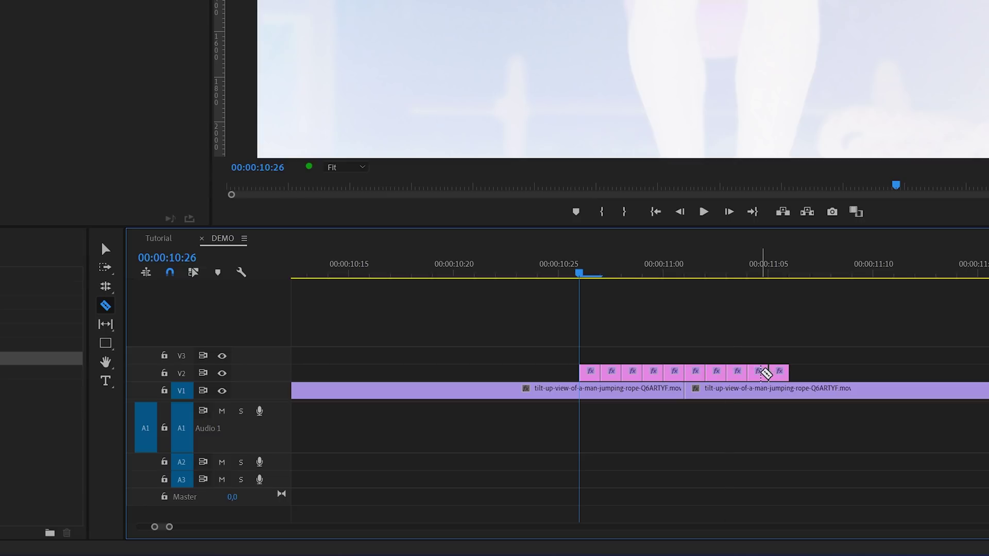
# Step: Delete alternate one-frame slices to leave a strobing on-off flicker pattern
pyautogui.press('v')
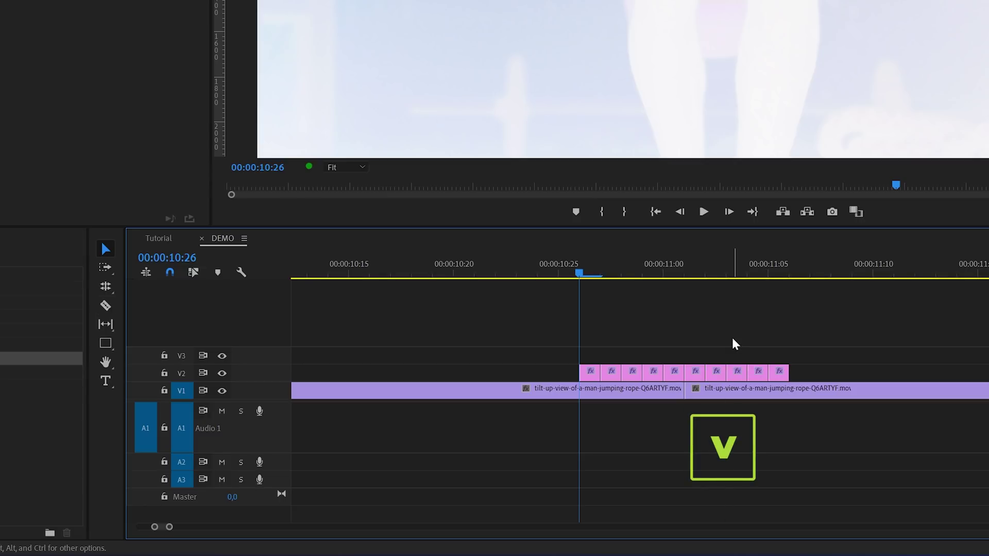
pyautogui.click(758, 372)
pyautogui.press('Delete')
pyautogui.click(718, 376)
pyautogui.press('Delete')
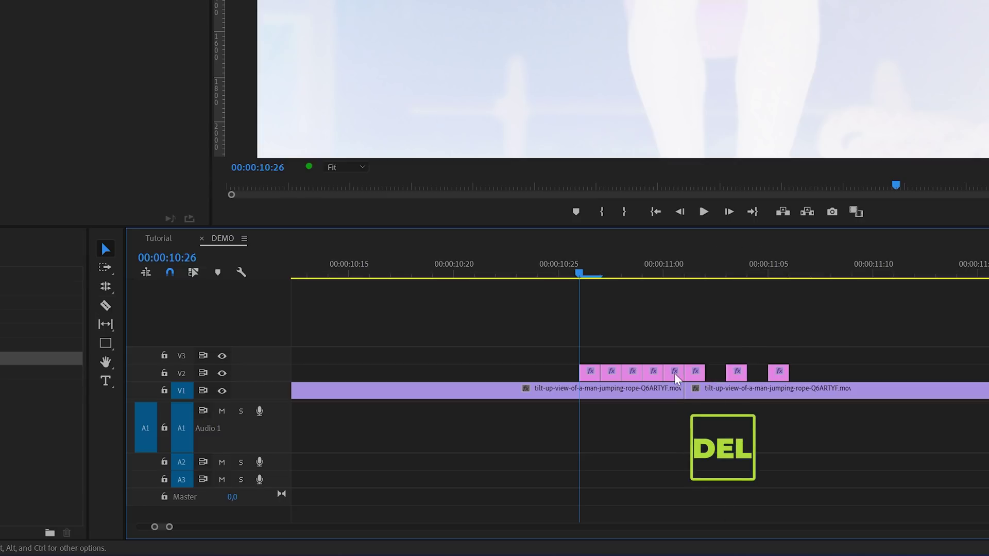
pyautogui.press('Delete')
pyautogui.click(612, 371)
pyautogui.press('Delete')
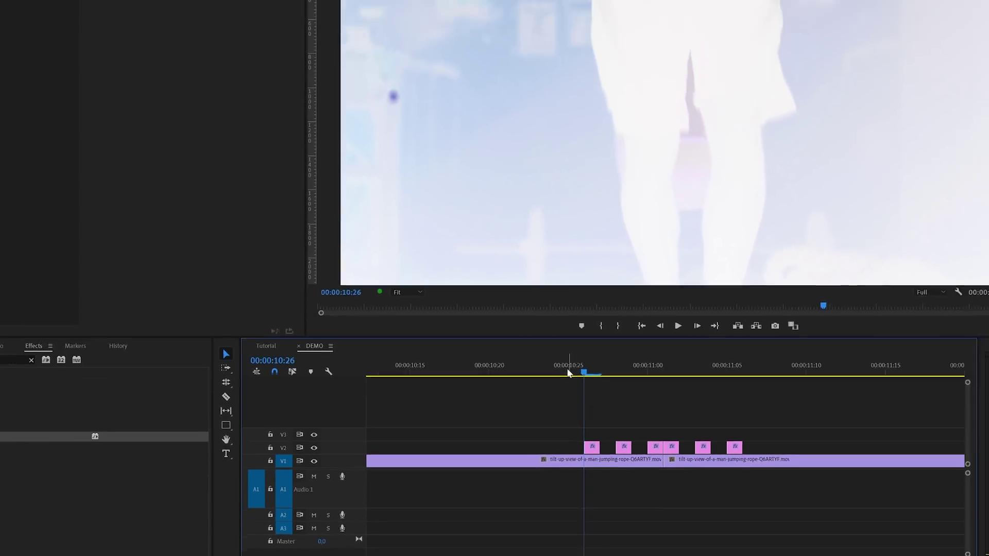
pyautogui.click(545, 276)
pyautogui.press('space')
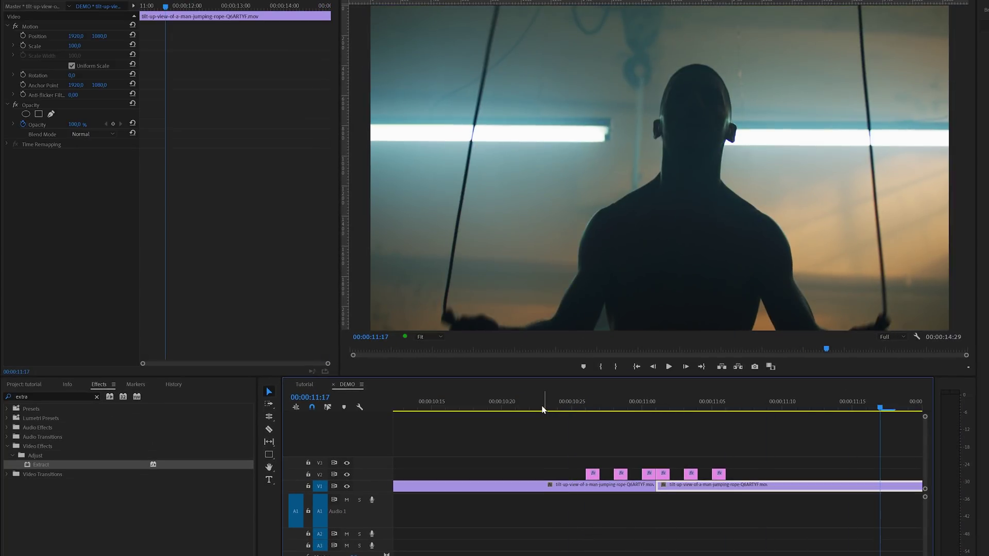